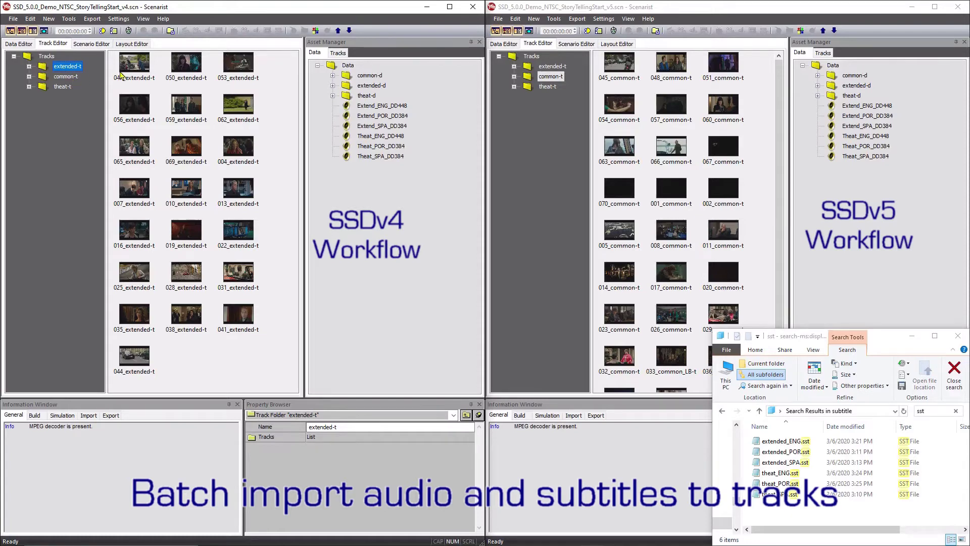
# Expand the v4 common-t folder and open track 001_common-t in the timeline.
pyautogui.click(56, 77)
pyautogui.click(29, 76)
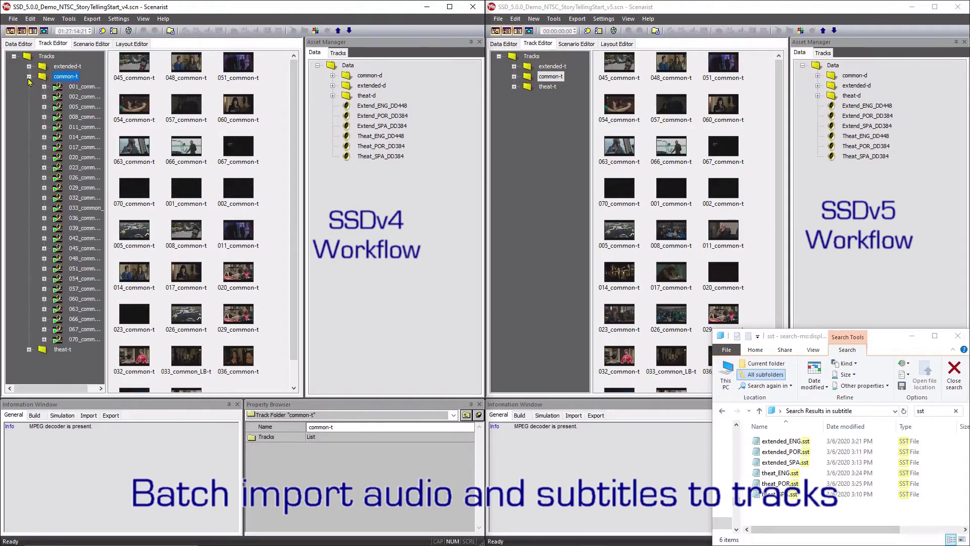
pyautogui.click(75, 88)
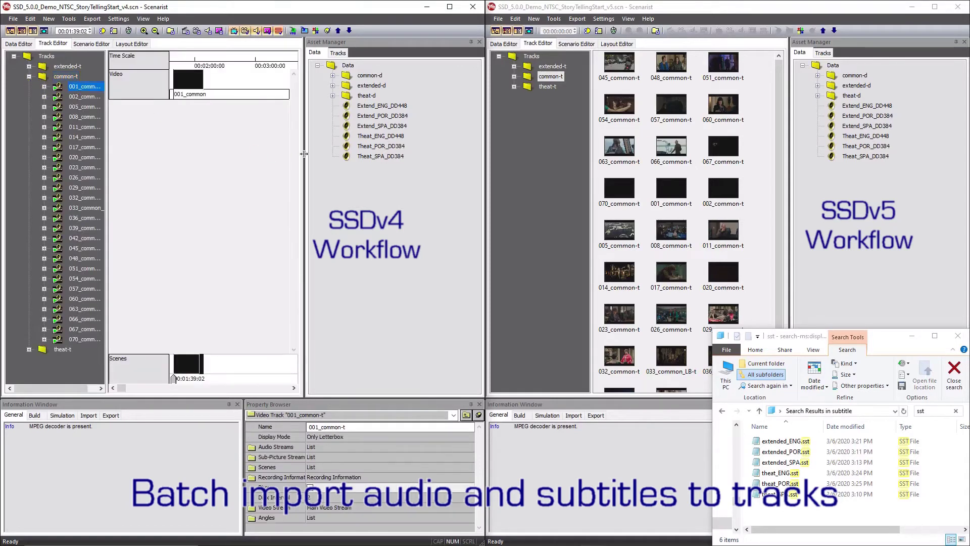
# Add Theat_ENG_DD448, Theat_SPA_DD384 and Theat_POR_DD384 audio, then import theat_ENG.sst as subtitle.
pyautogui.moveTo(381, 136); pyautogui.dragTo(241, 135)
pyautogui.moveTo(376, 157); pyautogui.dragTo(276, 144)
pyautogui.moveTo(360, 147); pyautogui.dragTo(216, 160)
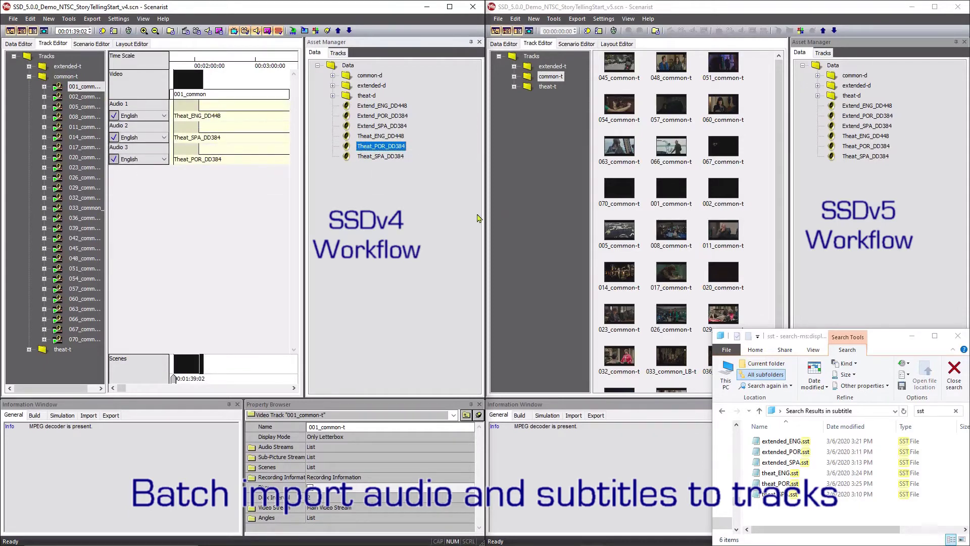
pyautogui.click(781, 475)
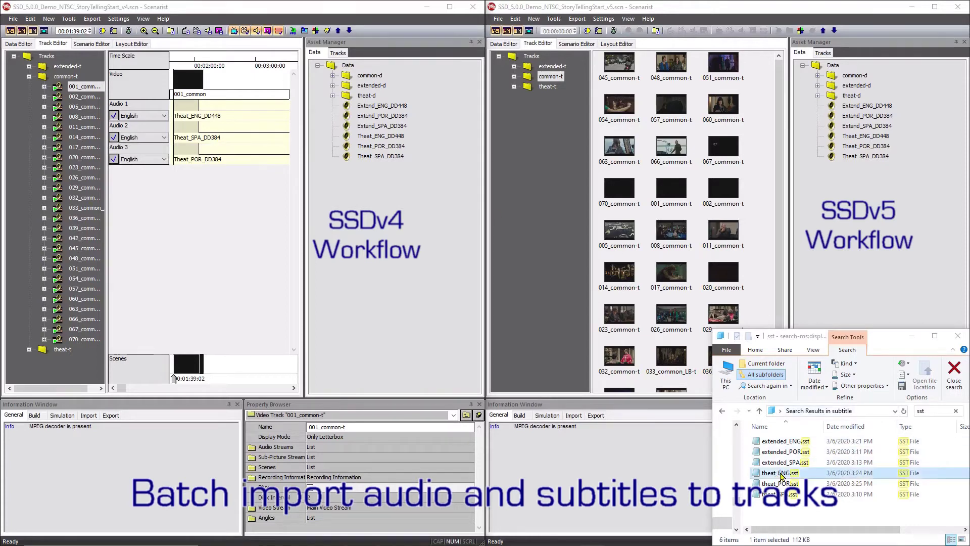
pyautogui.moveTo(780, 475); pyautogui.dragTo(245, 232)
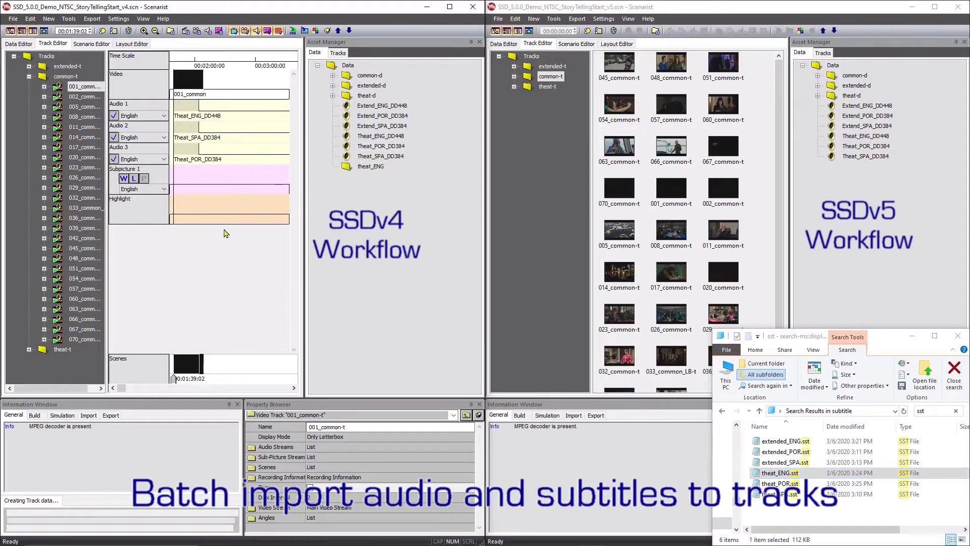
# Add Theat_ENG_DD448 and Theat_POR_DD384 audio to v4 track 002_common-t, then expand v5 common-t.
pyautogui.click(87, 96)
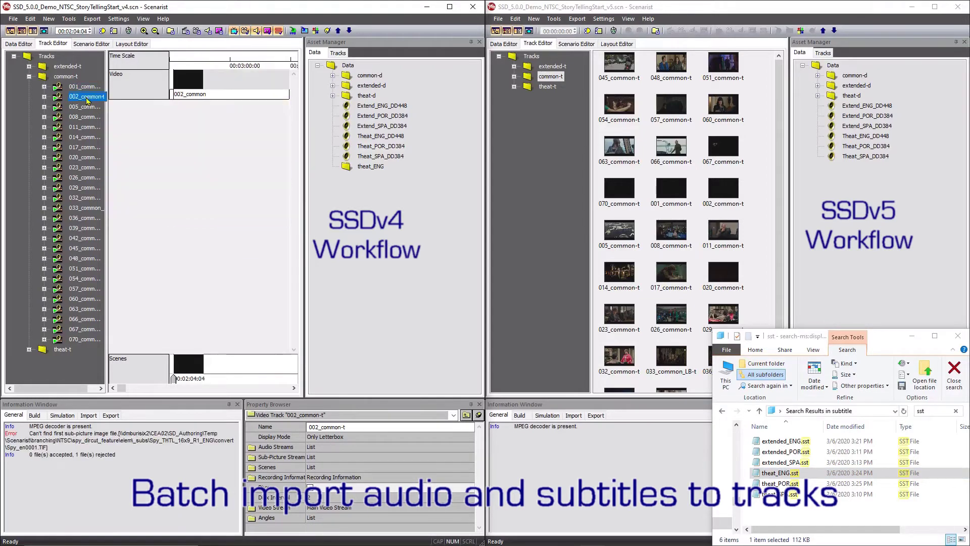
pyautogui.moveTo(386, 136); pyautogui.dragTo(179, 132)
pyautogui.moveTo(374, 146); pyautogui.dragTo(207, 170)
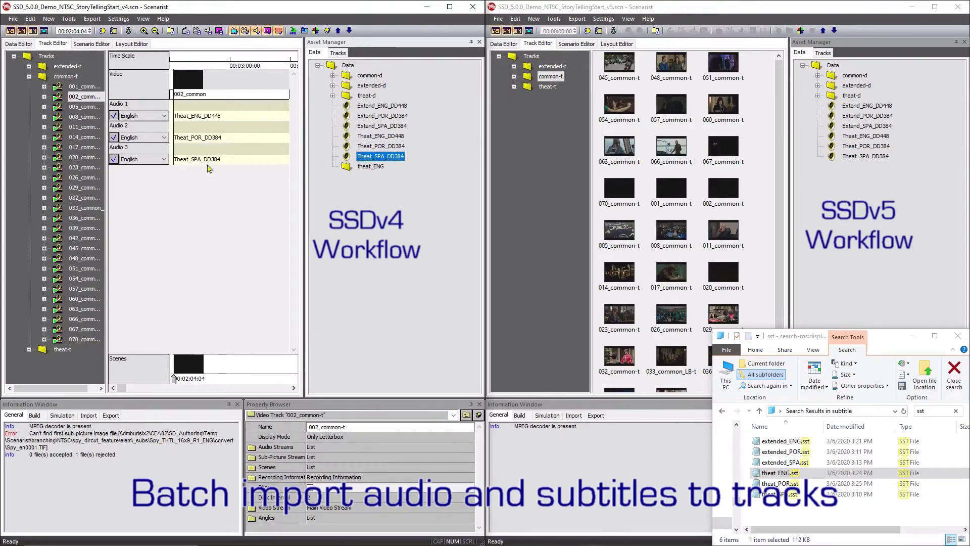
pyautogui.click(514, 77)
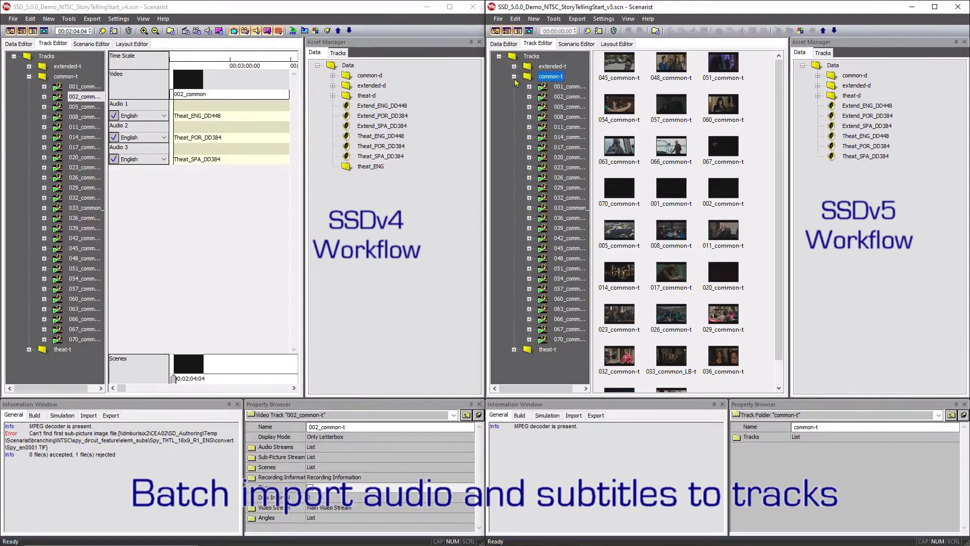
# Multi-select v5 tracks 001_common-t through 070_common-t in the common-t folder.
pyautogui.click(514, 76)
pyautogui.keyDown('ctrl'); pyautogui.click(562, 67); pyautogui.keyUp('ctrl')
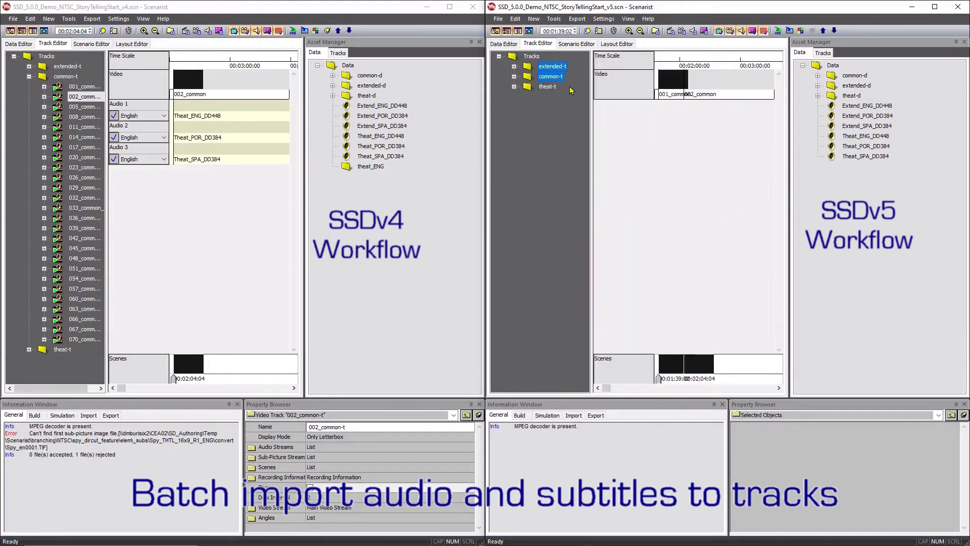
pyautogui.click(514, 76)
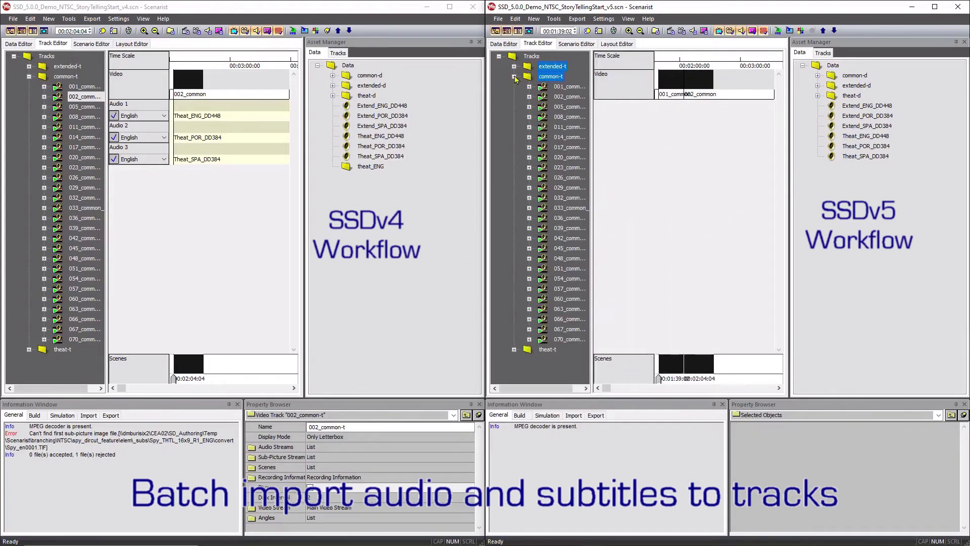
pyautogui.click(566, 86)
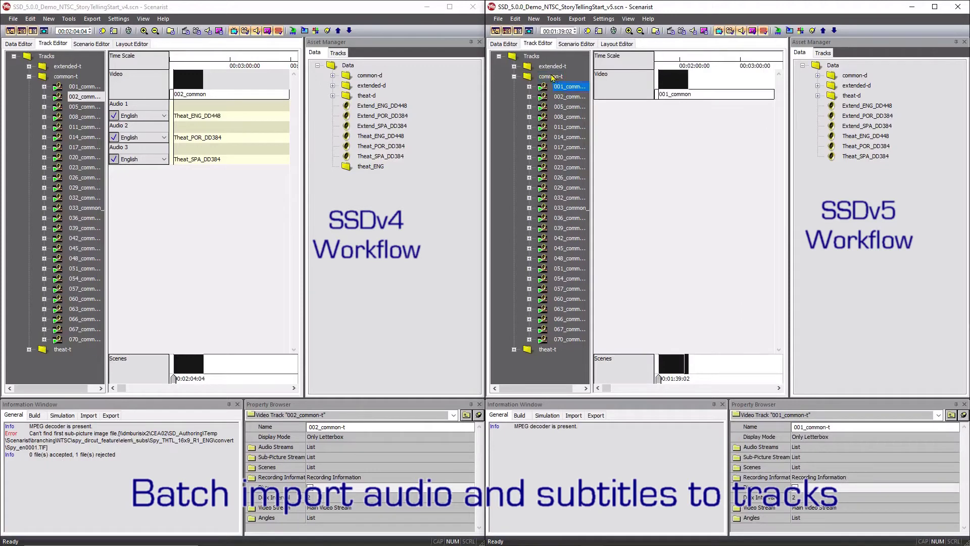
pyautogui.keyDown('ctrl'); pyautogui.click(552, 78); pyautogui.keyUp('ctrl')
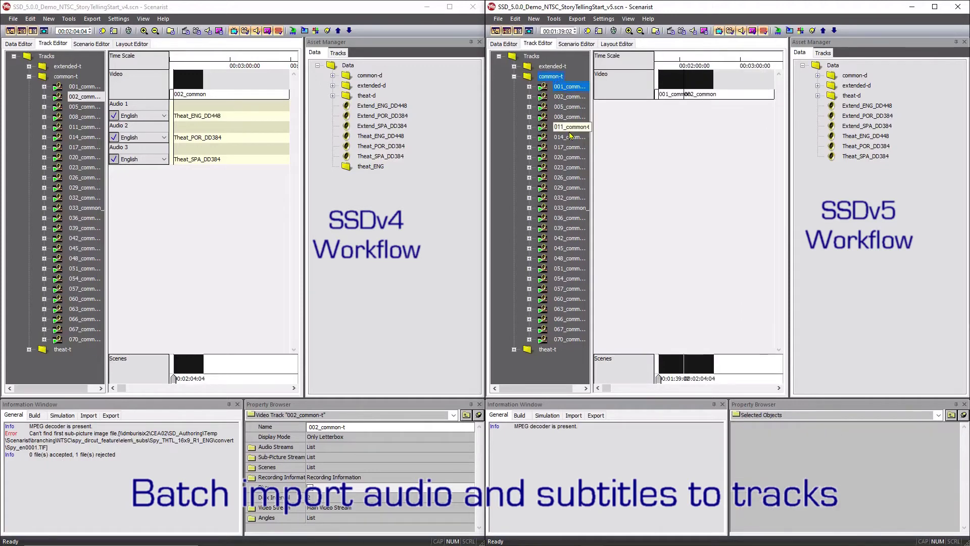
pyautogui.click(564, 97)
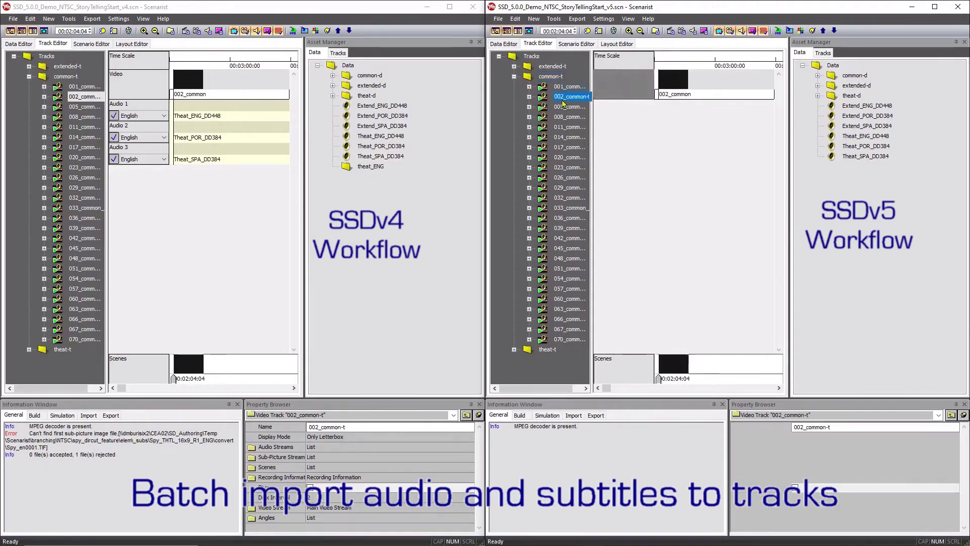
pyautogui.click(565, 87)
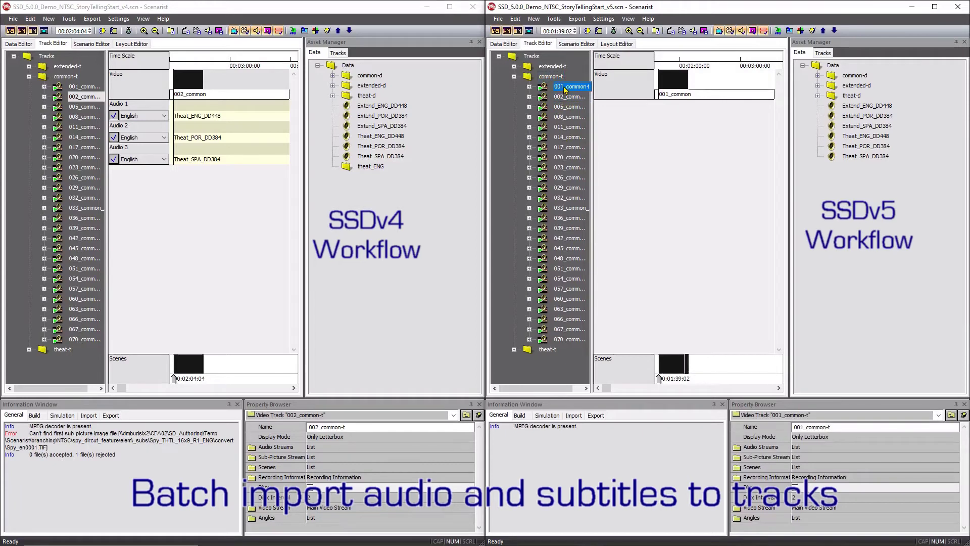
pyautogui.keyDown('shift'); pyautogui.click(576, 340); pyautogui.keyUp('shift')
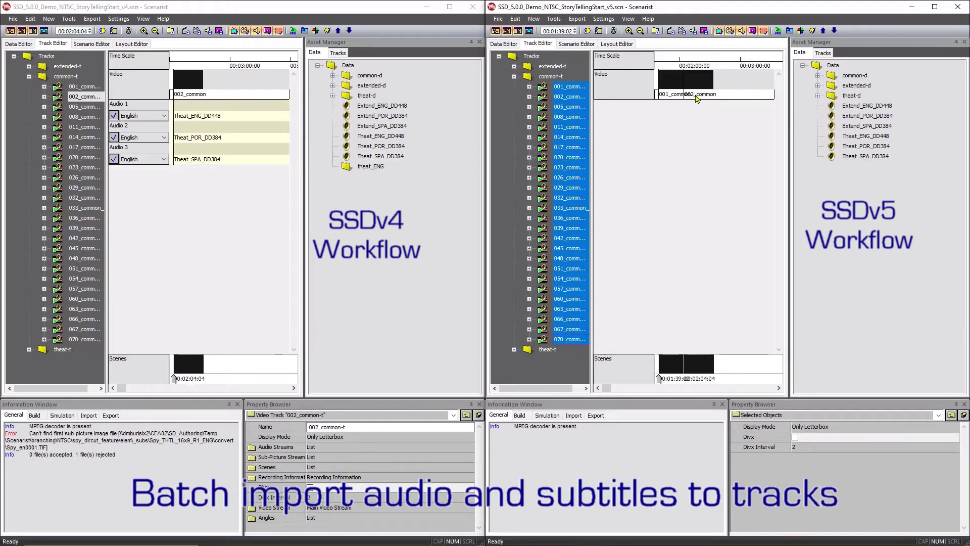
# Add Theat_ENG_DD448, Theat_POR_DD384 and Theat_SPA_DD384 audio to all selected v5 tracks.
pyautogui.moveTo(867, 136); pyautogui.dragTo(718, 117)
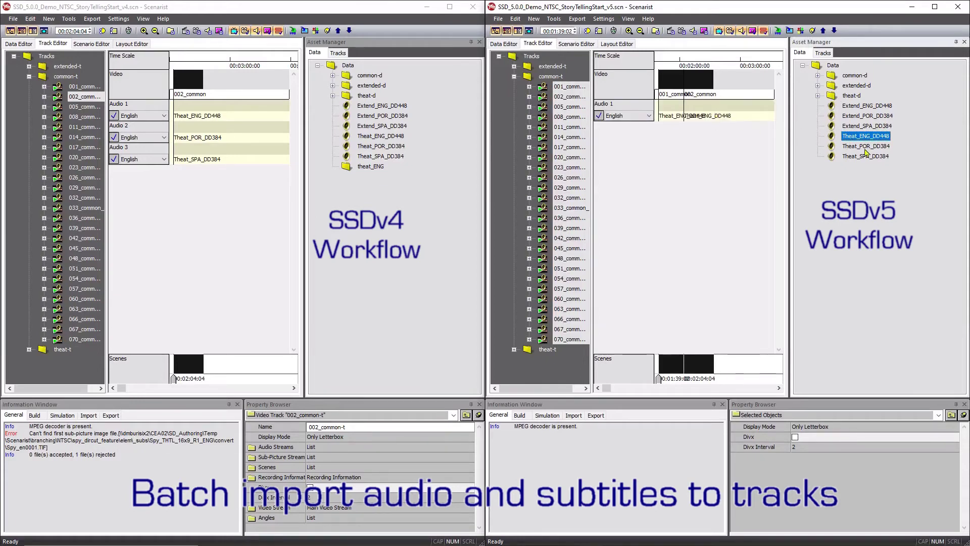
pyautogui.moveTo(865, 146); pyautogui.dragTo(723, 147)
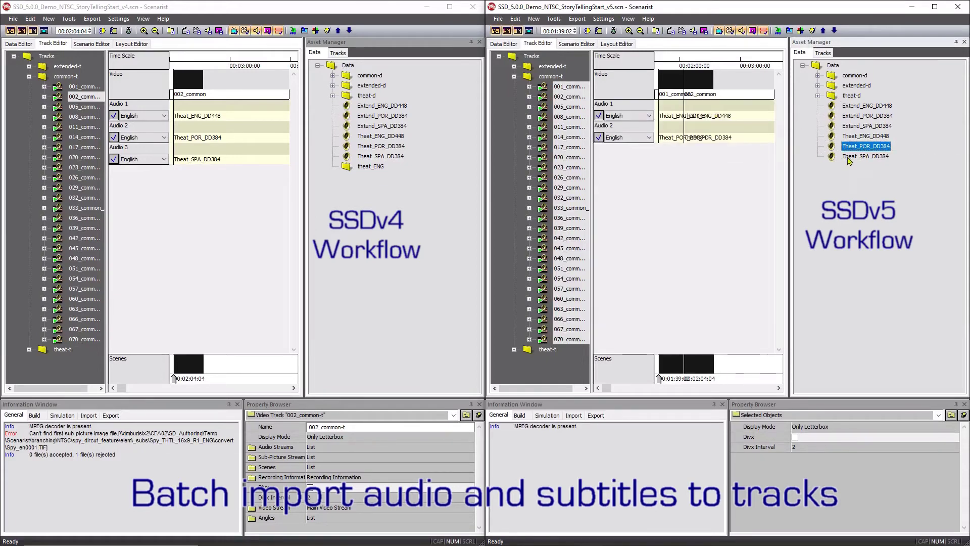
pyautogui.moveTo(848, 157); pyautogui.dragTo(737, 186)
# Import theat_ENG.sst and theat_POR.sst as subtitle streams for all selected tracks.
pyautogui.hotkey('alt', 'Tab')
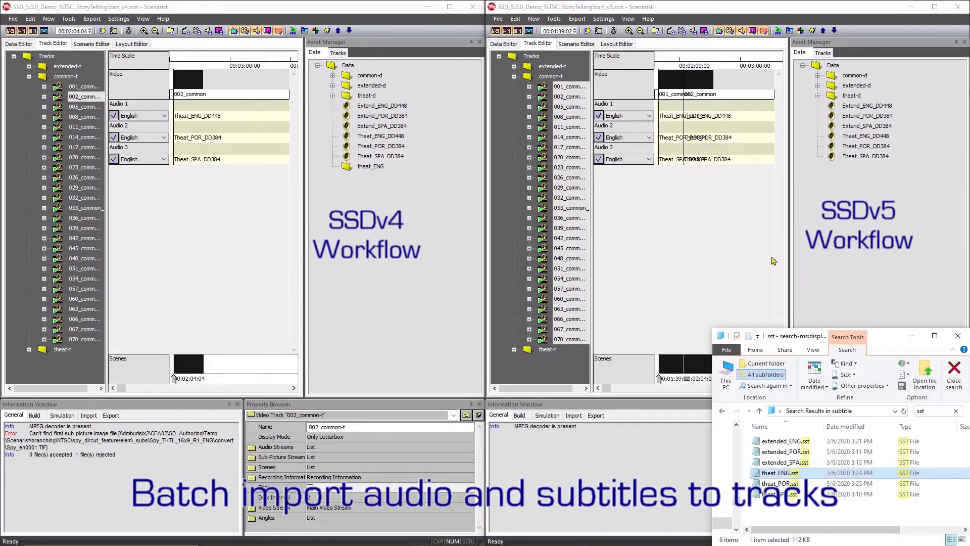
pyautogui.moveTo(792, 475); pyautogui.dragTo(692, 230)
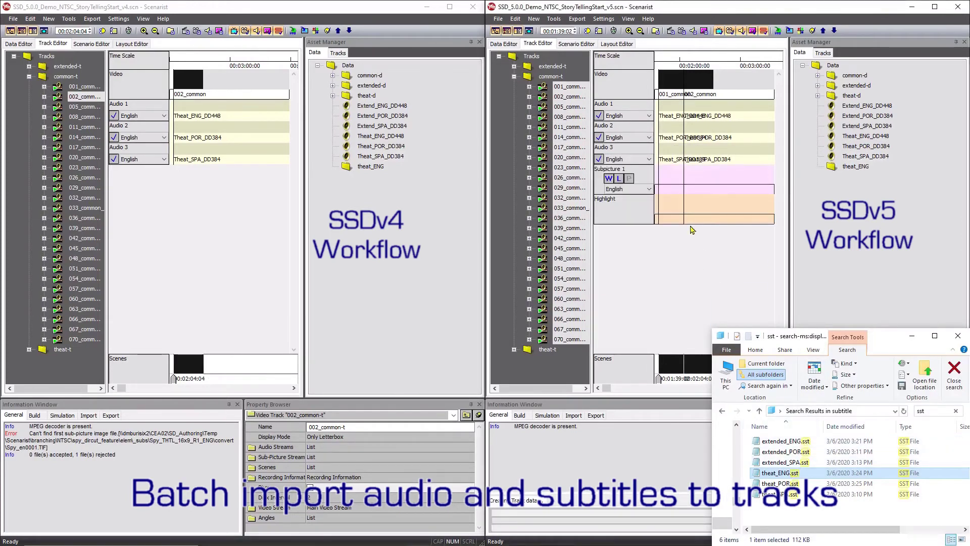
pyautogui.moveTo(782, 485); pyautogui.dragTo(687, 283)
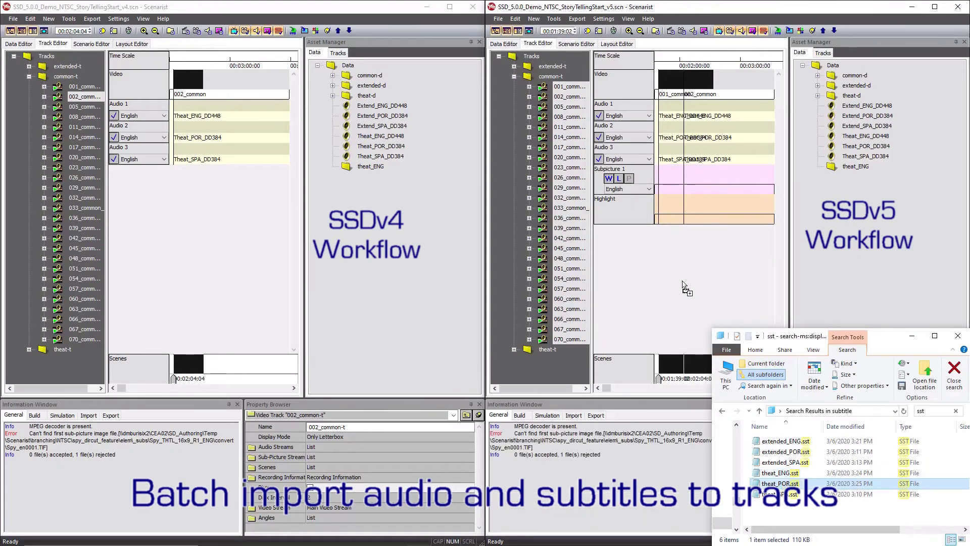
pyautogui.click(556, 19)
pyautogui.click(589, 59)
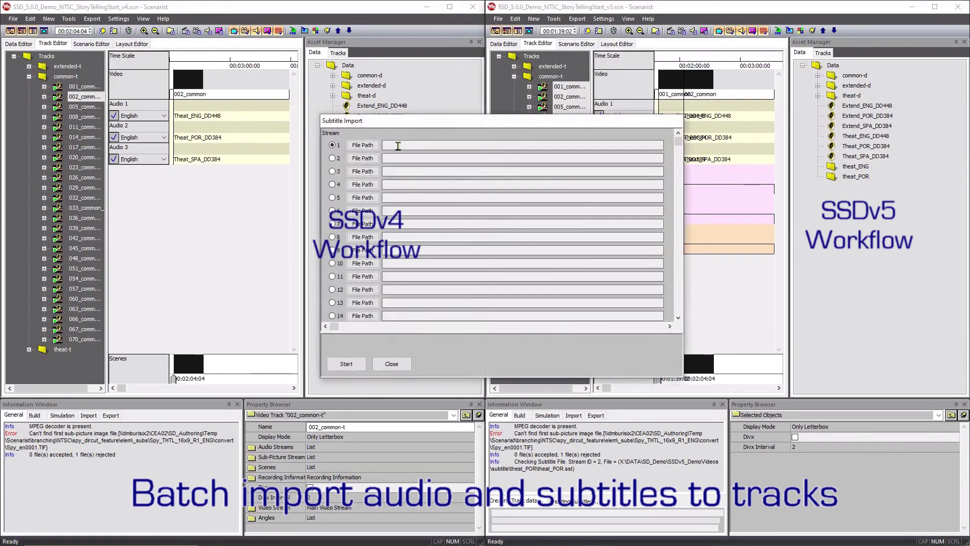
pyautogui.click(392, 365)
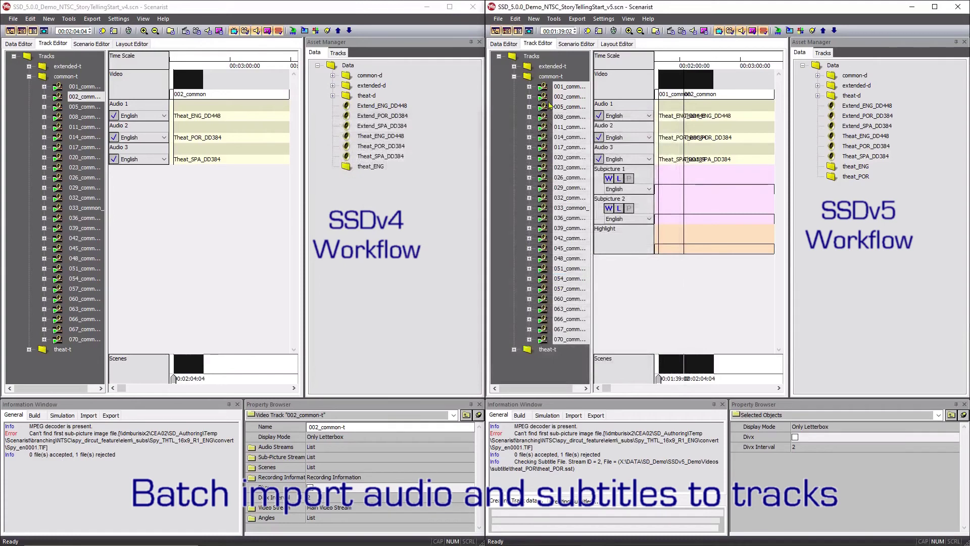
# Inspect v5 track 020_common-t for its imported subpicture data.
pyautogui.click(568, 158)
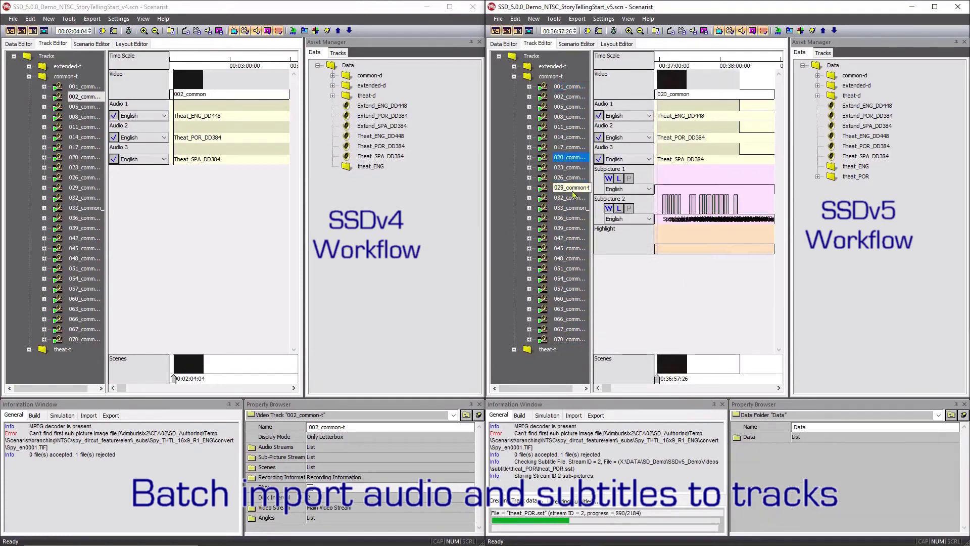